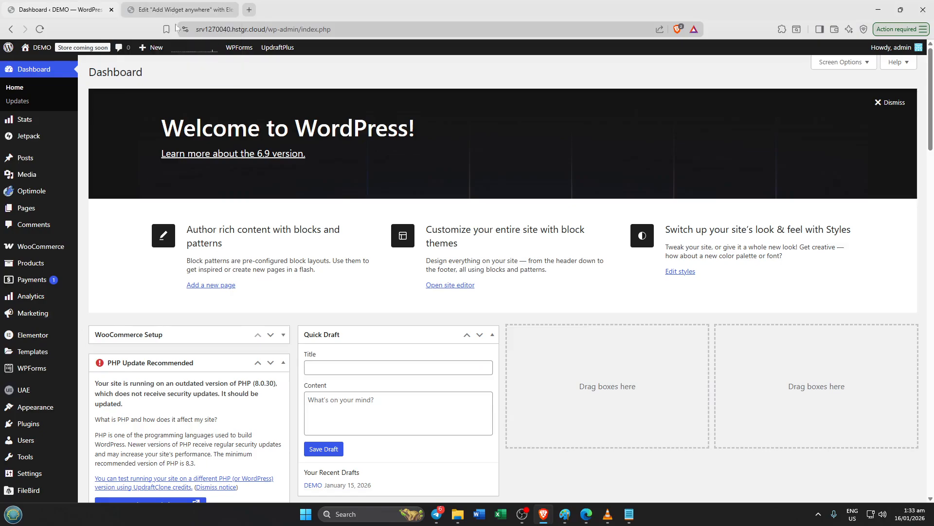
scroll(558, 250, down, 5)
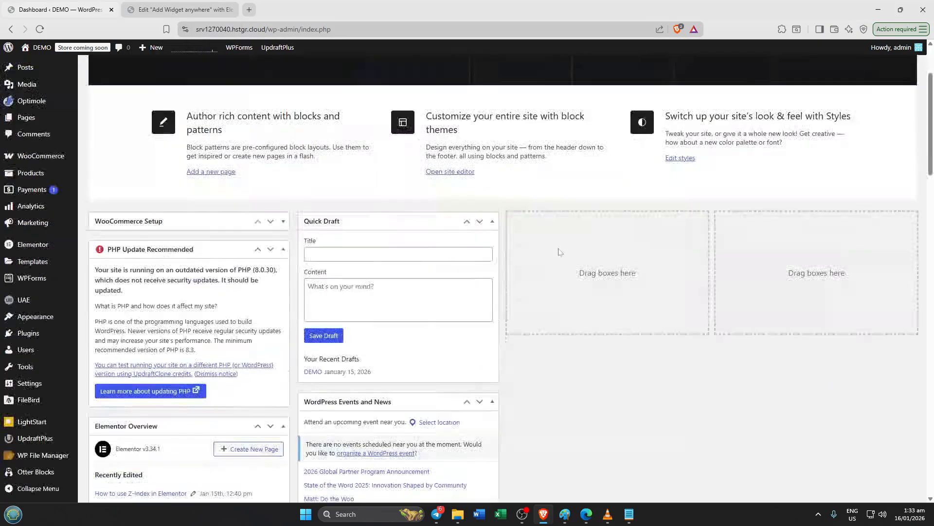
scroll(560, 252, down, 5)
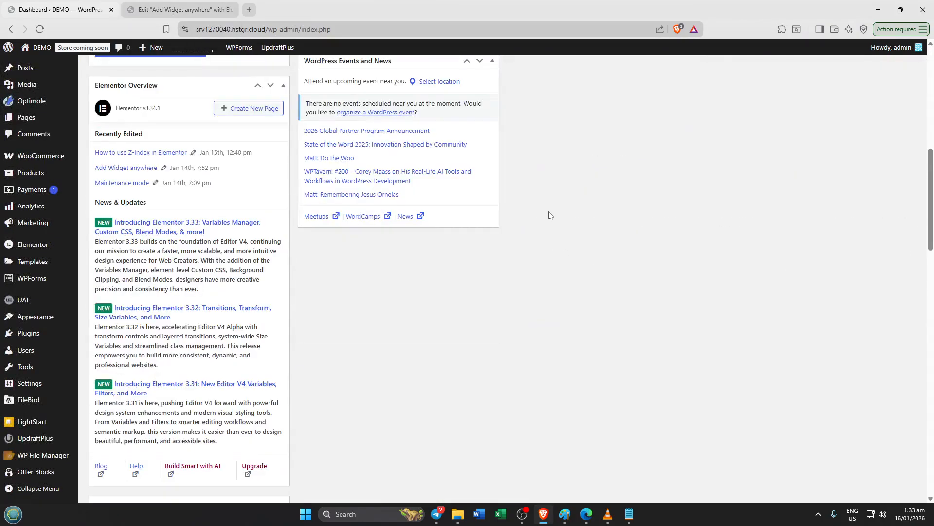
scroll(550, 215, up, 5)
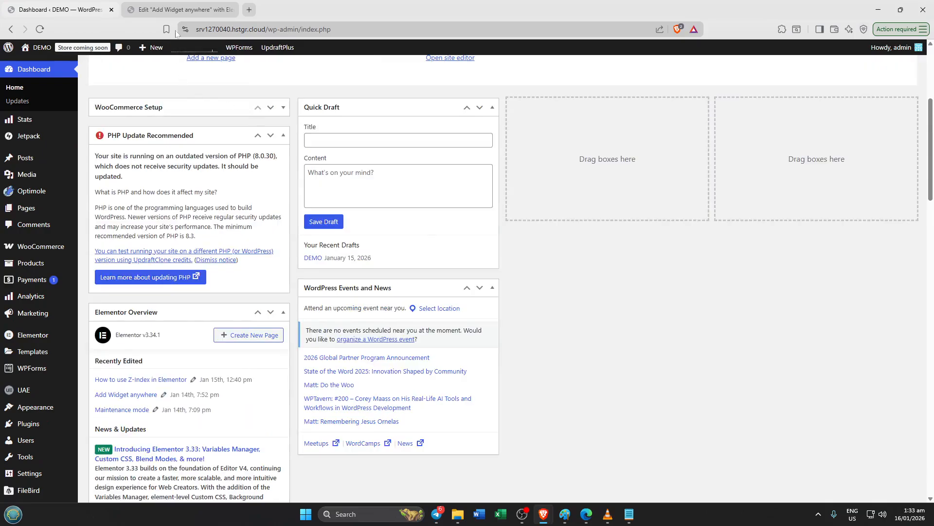
Switch to the Elementor editor of the "Add Widget anywhere" page and bring up the masking section
click(171, 14)
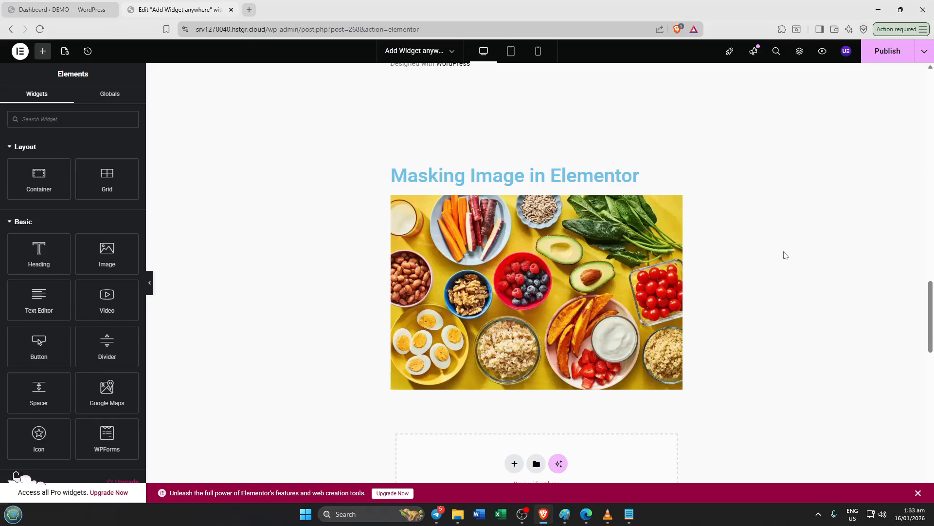
scroll(785, 255, down, 2)
scroll(784, 249, up, 2)
Examine the advanced settings of the container that holds the food image
click(544, 263)
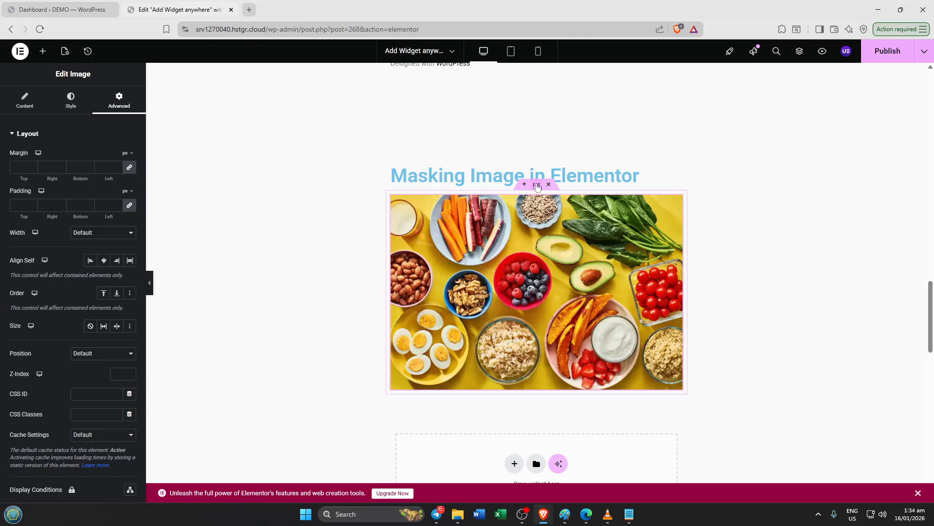
click(537, 186)
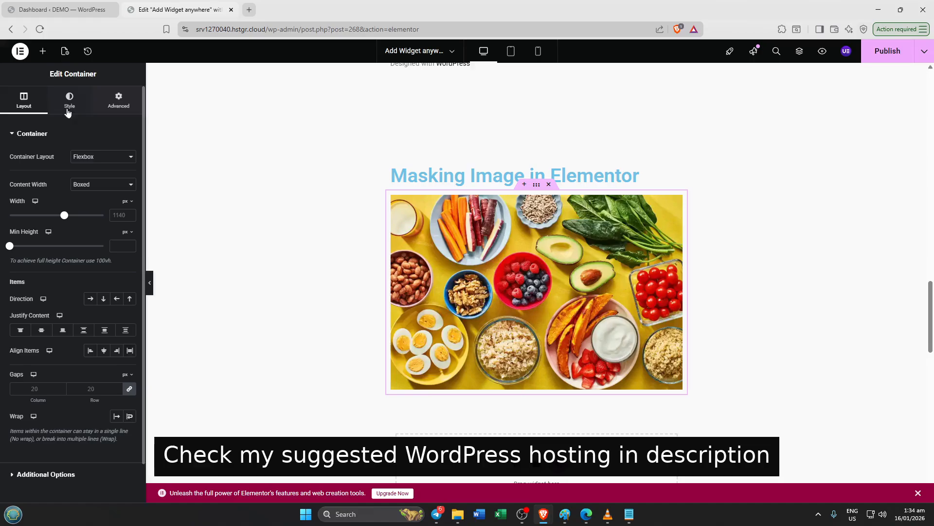
click(115, 108)
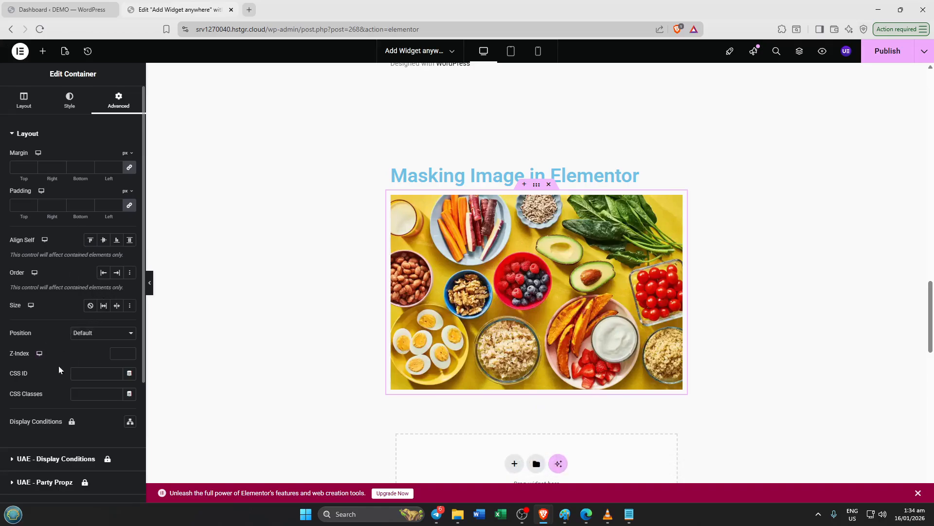
scroll(88, 341, down, 3)
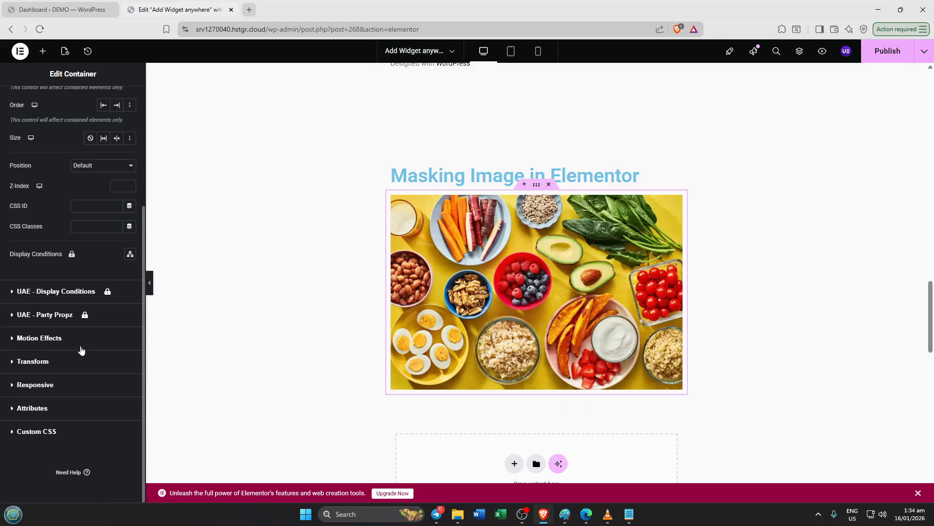
scroll(81, 348, up, 3)
scroll(83, 348, down, 3)
Turn on the mask in the food image widget's advanced settings
click(513, 269)
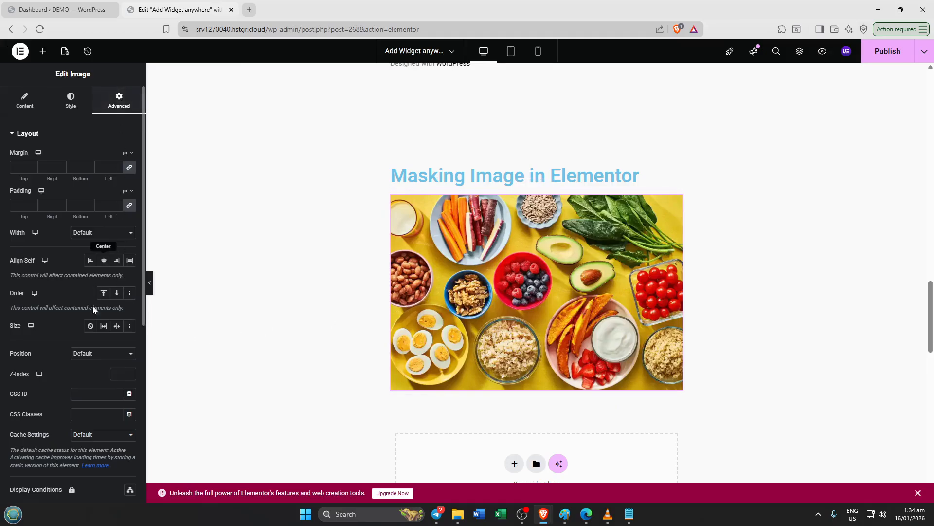
scroll(94, 321, down, 5)
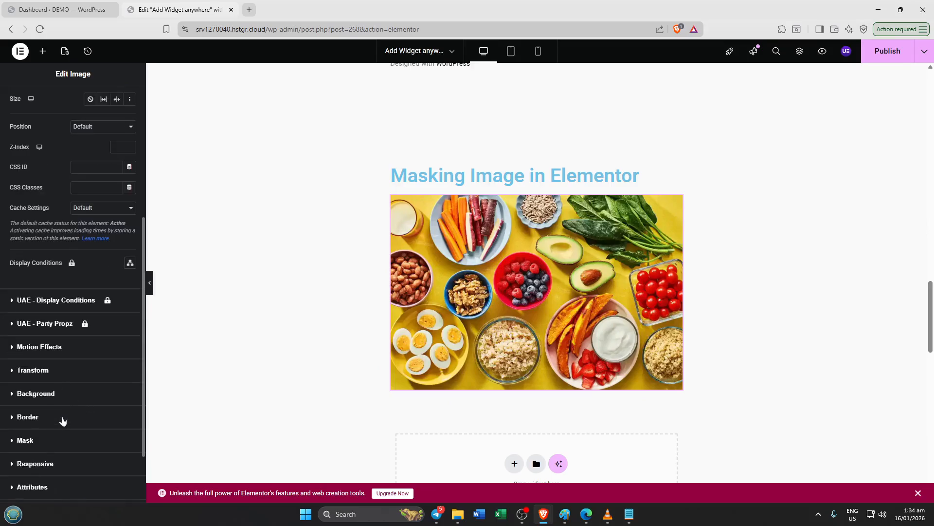
click(26, 440)
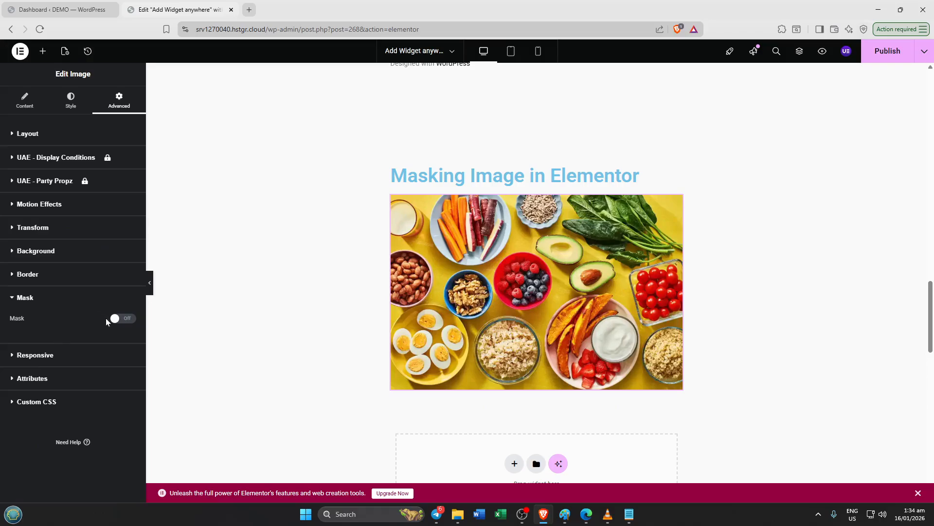
click(125, 321)
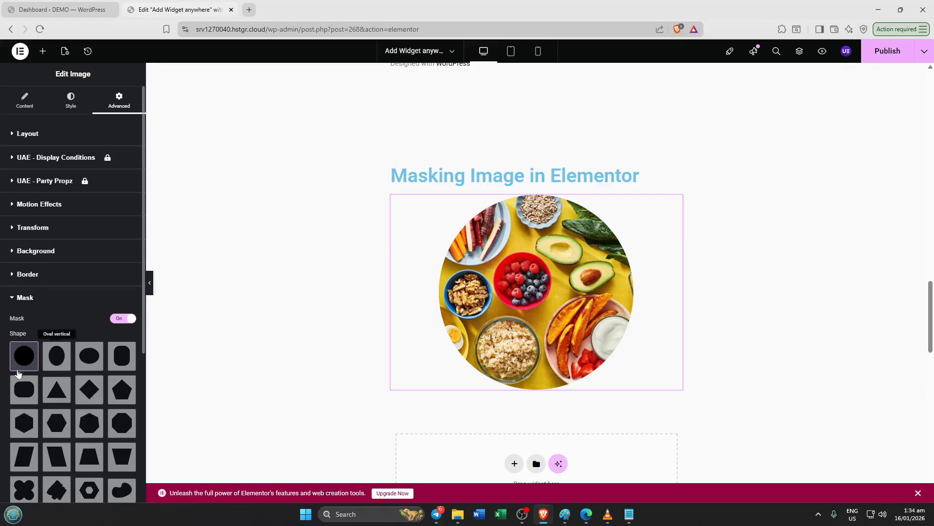
Try the vertical and horizontal oval, vertical pill, pentagon, diamond, triangle and horizontal pill mask shapes on the food image
click(54, 359)
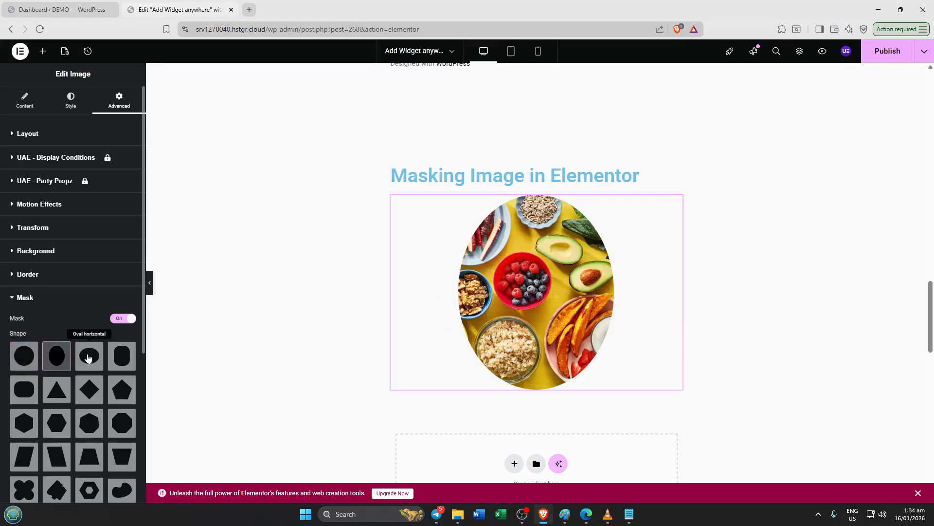
click(91, 356)
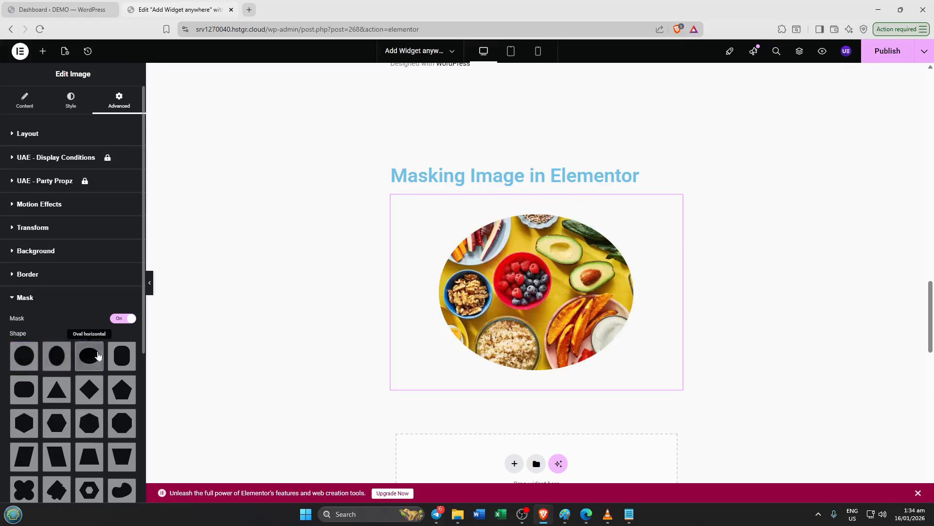
click(124, 355)
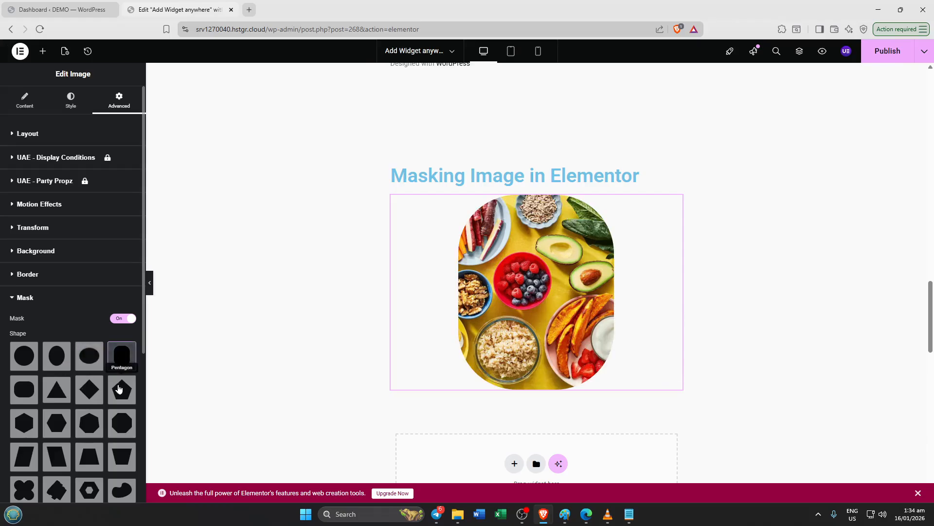
click(120, 388)
click(89, 386)
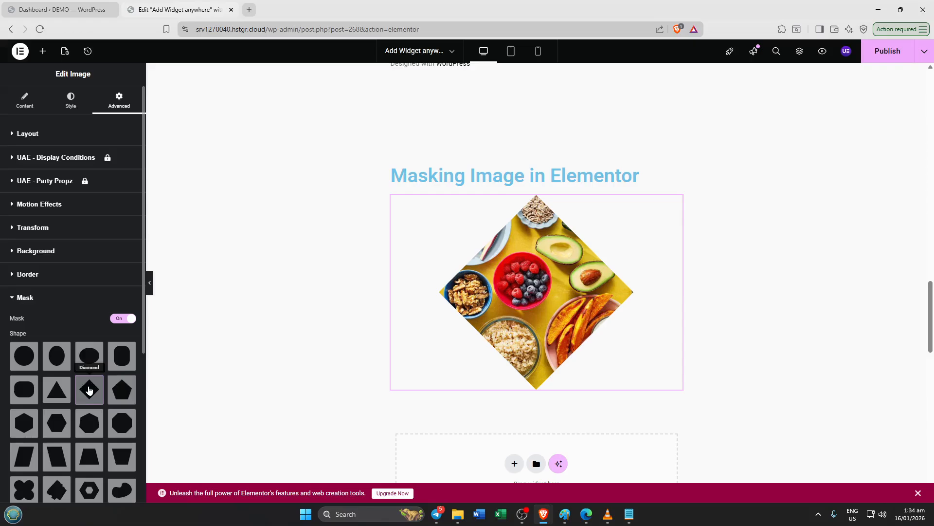
click(54, 397)
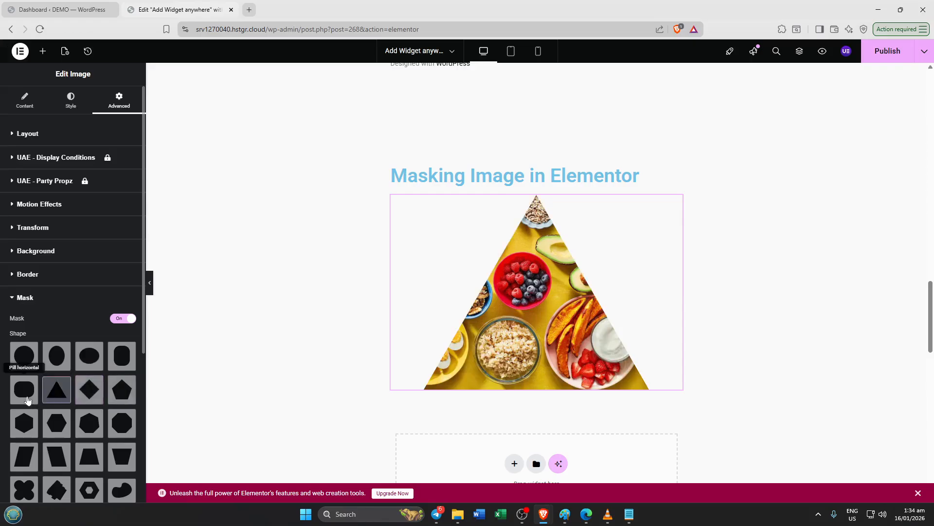
click(25, 399)
Try the hexagon, heptagon and octagon mask shapes on the food image
scroll(71, 397, down, 2)
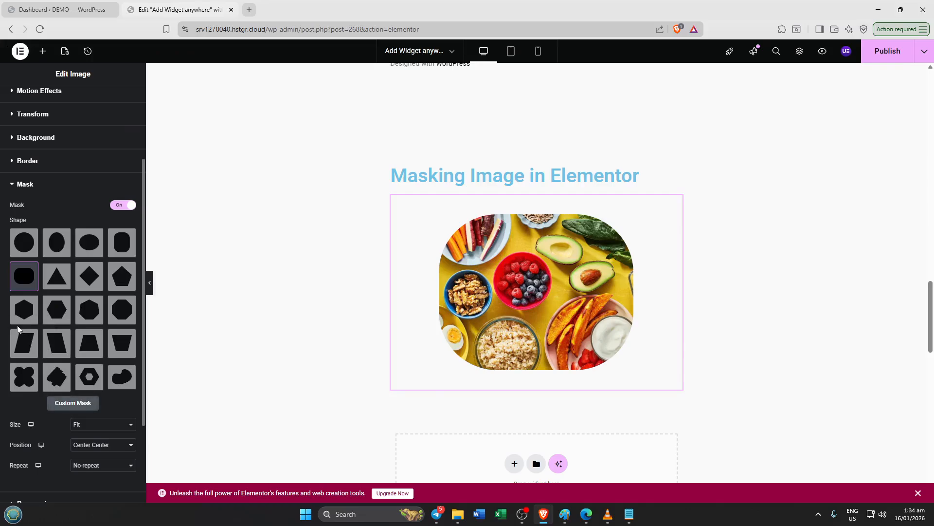
click(24, 314)
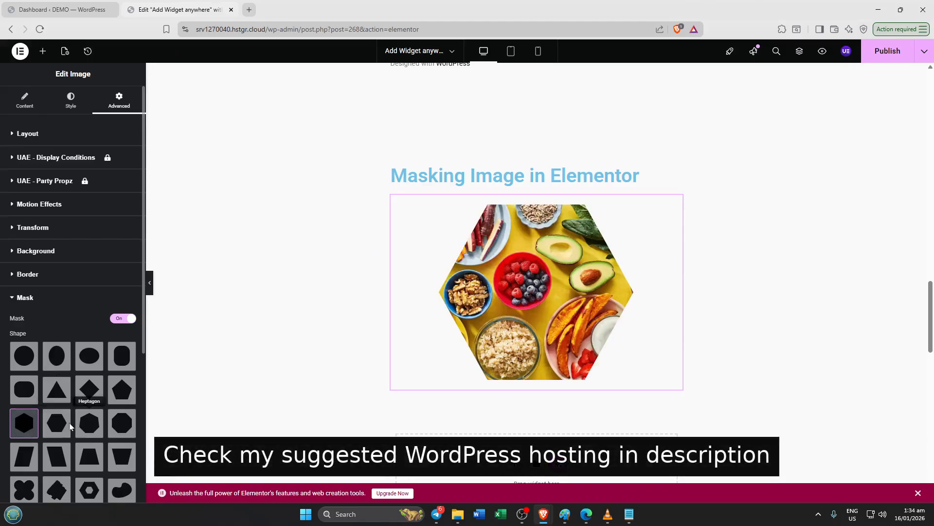
click(91, 425)
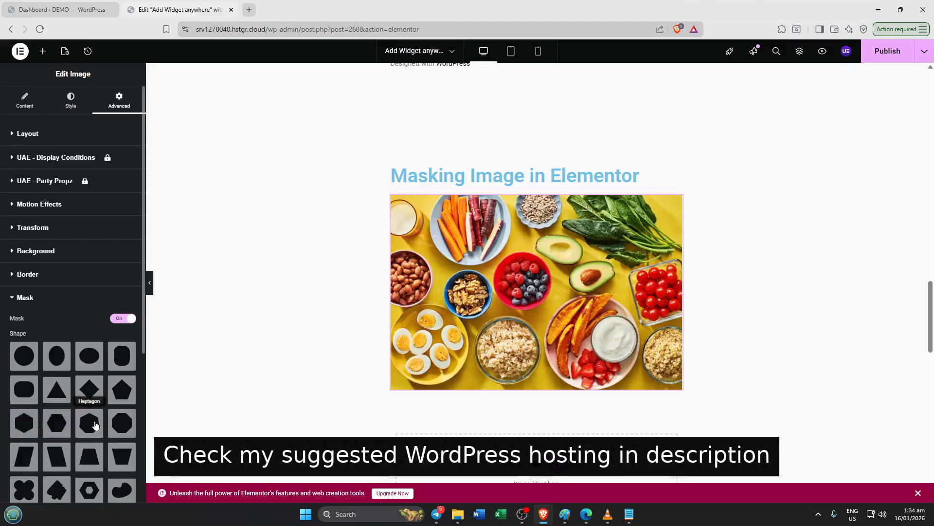
click(97, 426)
click(120, 427)
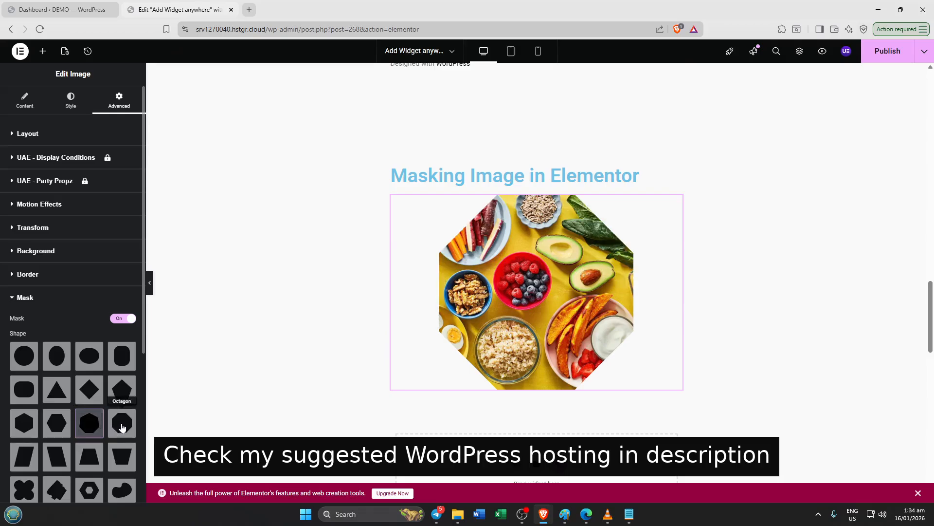
Try both parallelogram and both trapezoid mask shapes on the food image, followed by the four-lobed flower and Sketch shapes
click(32, 458)
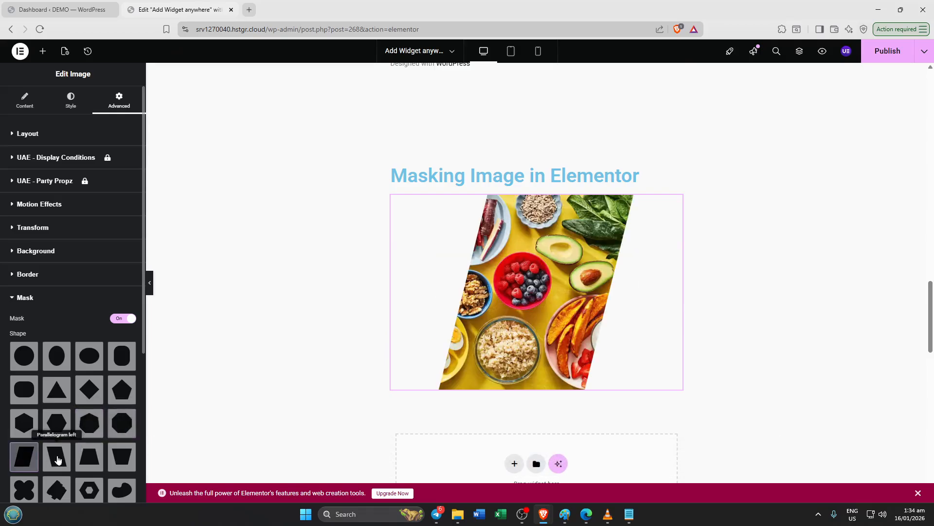
click(56, 458)
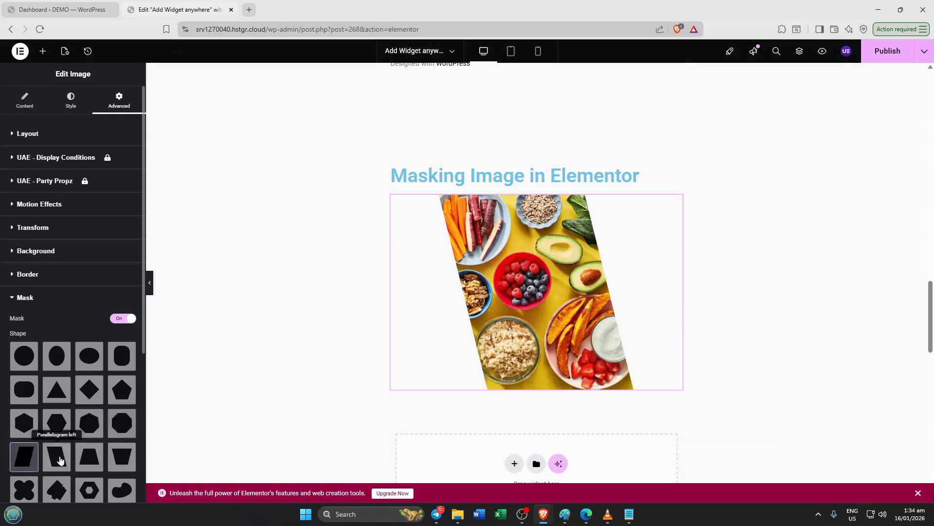
click(96, 460)
click(122, 457)
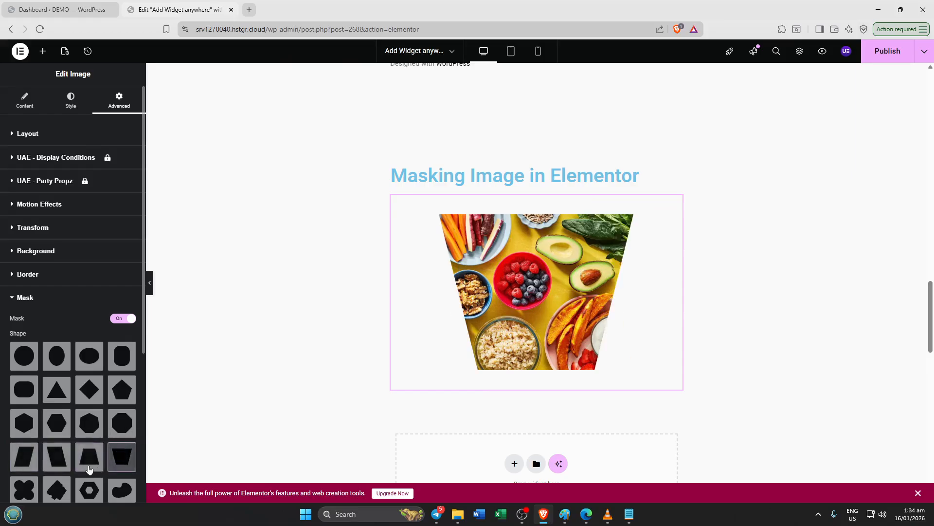
click(25, 491)
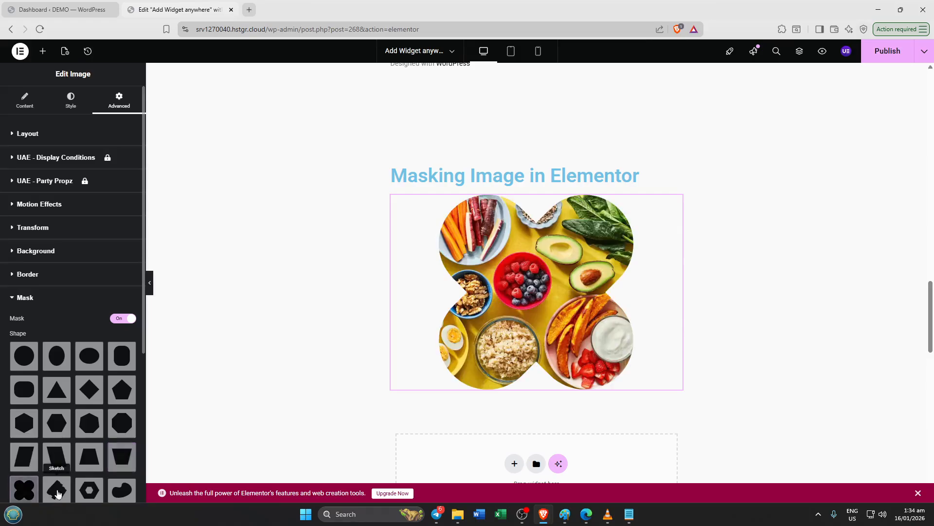
click(57, 491)
Switch the food image's mask shape to Custom Mask and show its image picker
scroll(66, 407, down, 5)
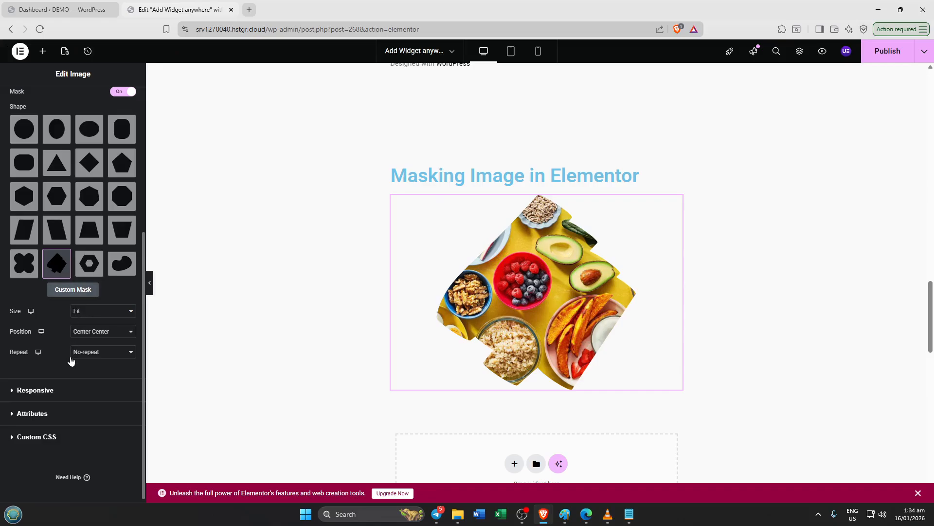
click(76, 294)
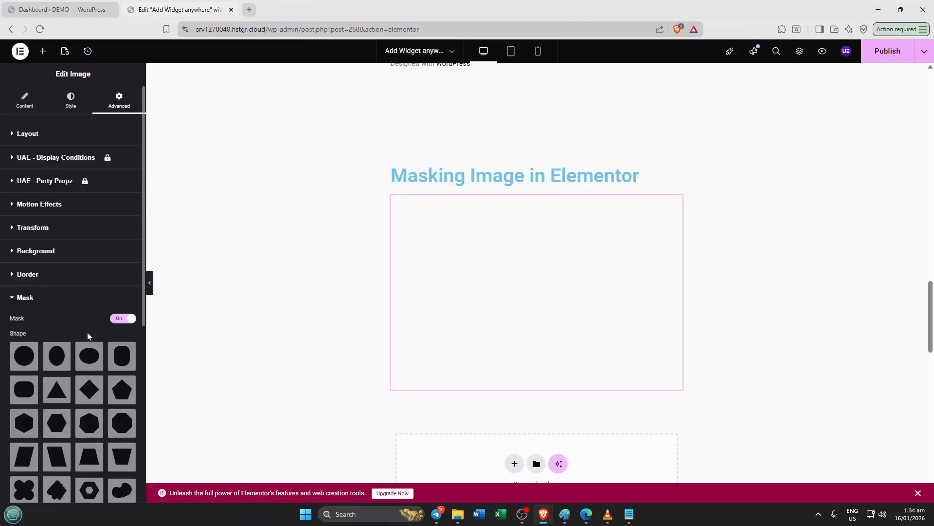
scroll(86, 331, down, 6)
mouse_move(101, 259)
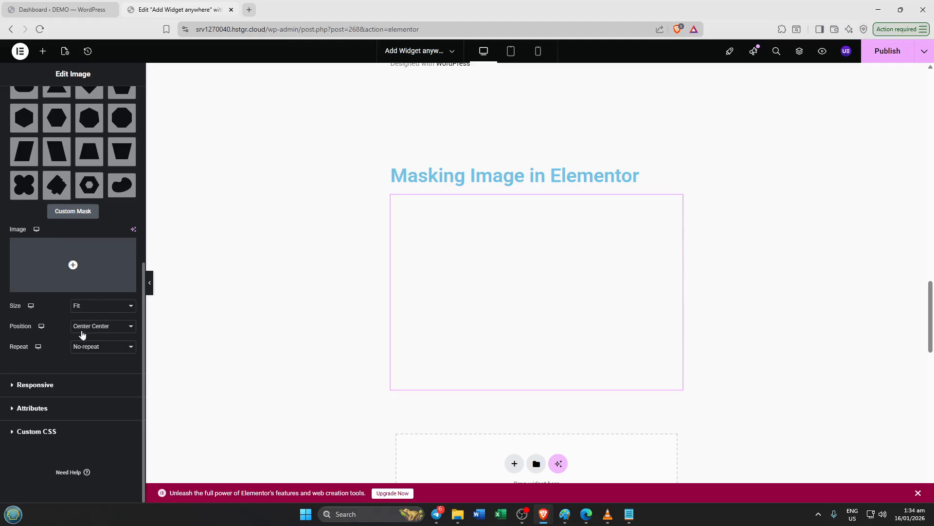
Review the available size, position and repeat options for the food image's mask
click(98, 306)
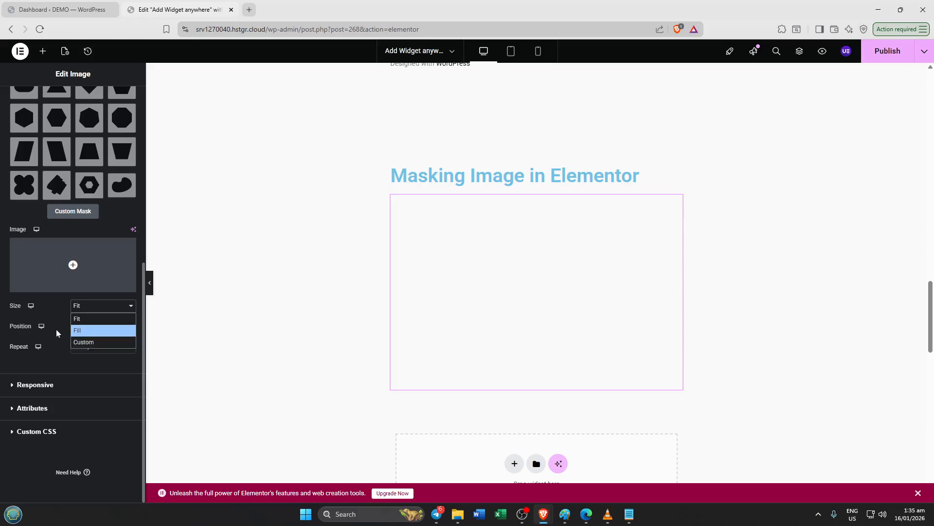
click(51, 308)
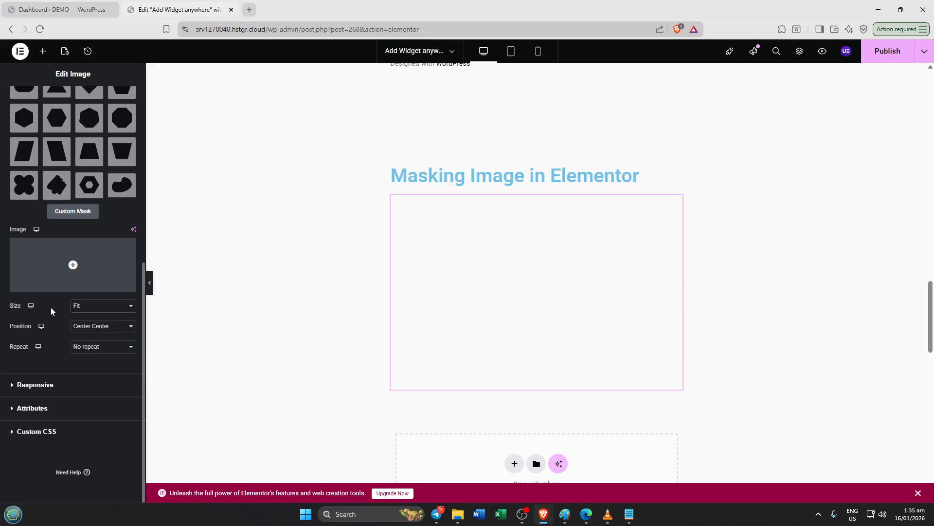
click(90, 330)
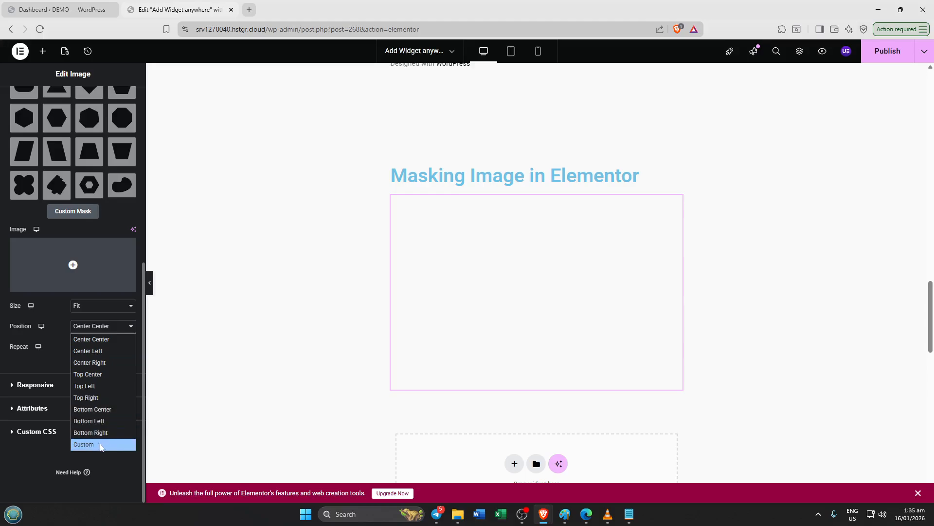
click(52, 316)
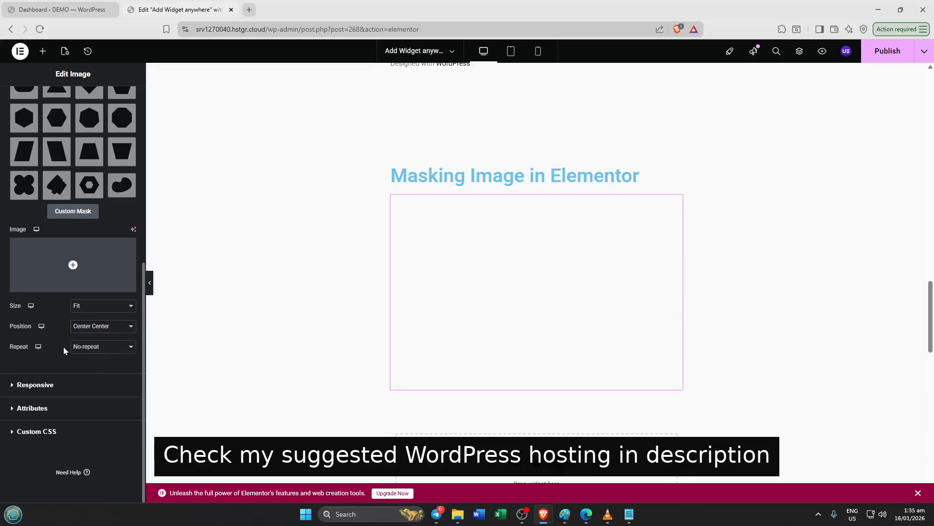
click(96, 348)
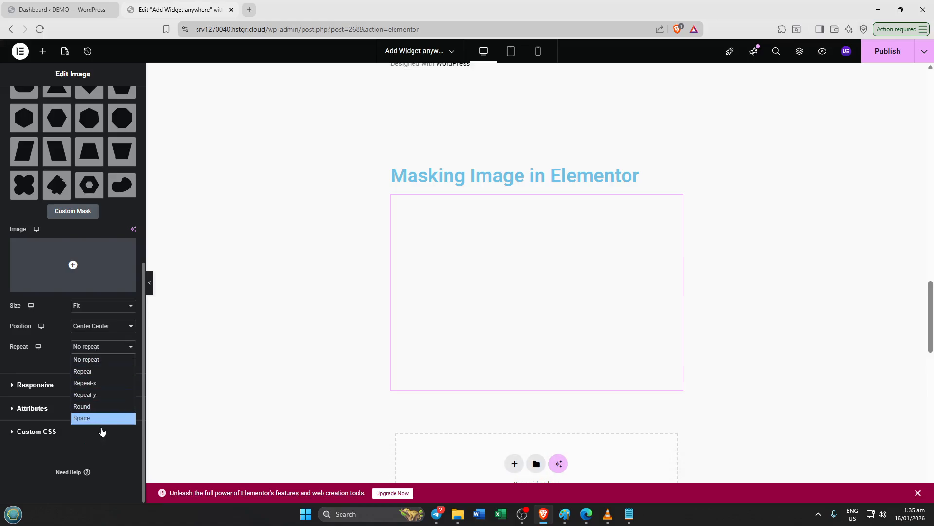
click(59, 306)
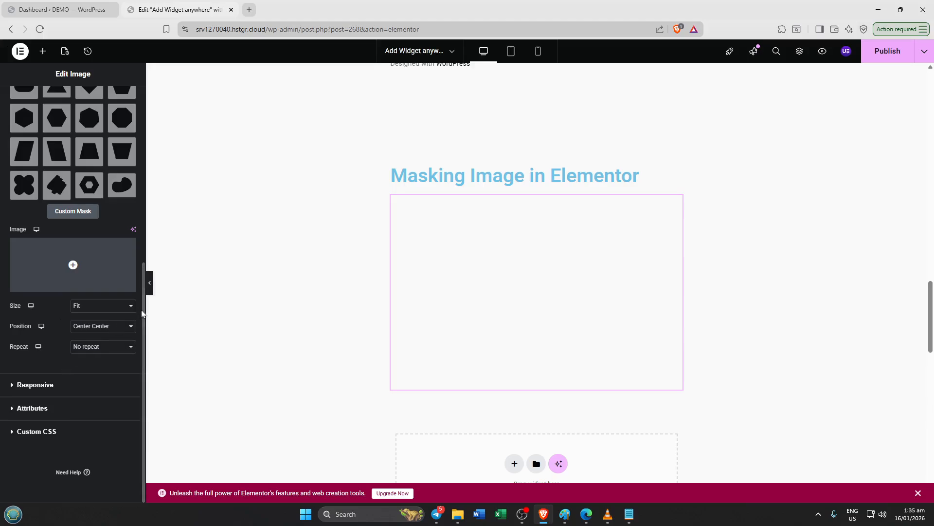
scroll(117, 312, up, 2)
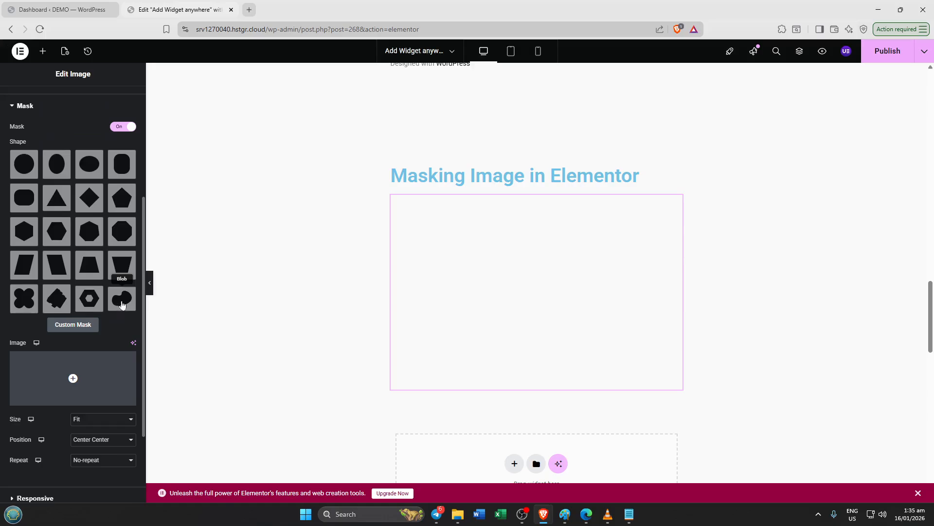
Try the Blob, hollow hexagon, Sketch and four-lobed flower mask shapes on the food image
click(121, 305)
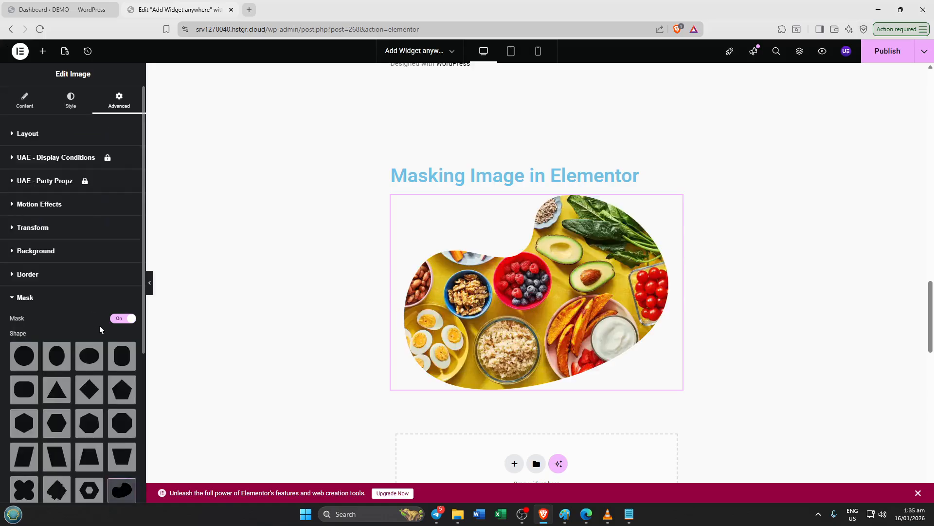
scroll(86, 370, down, 2)
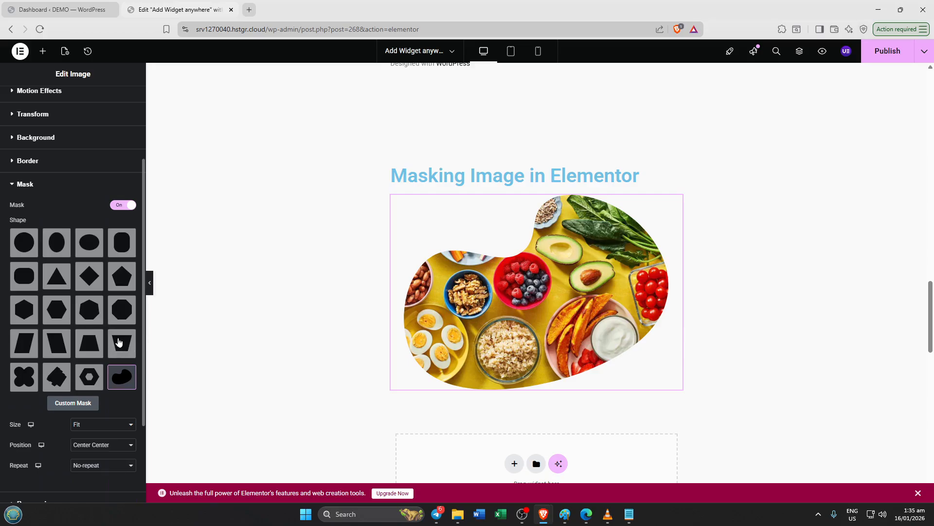
scroll(91, 336, down, 2)
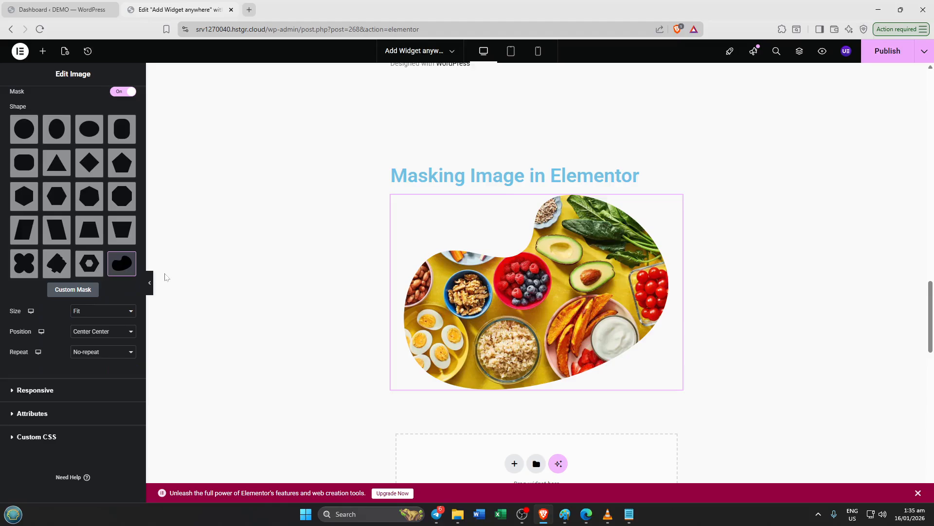
click(88, 264)
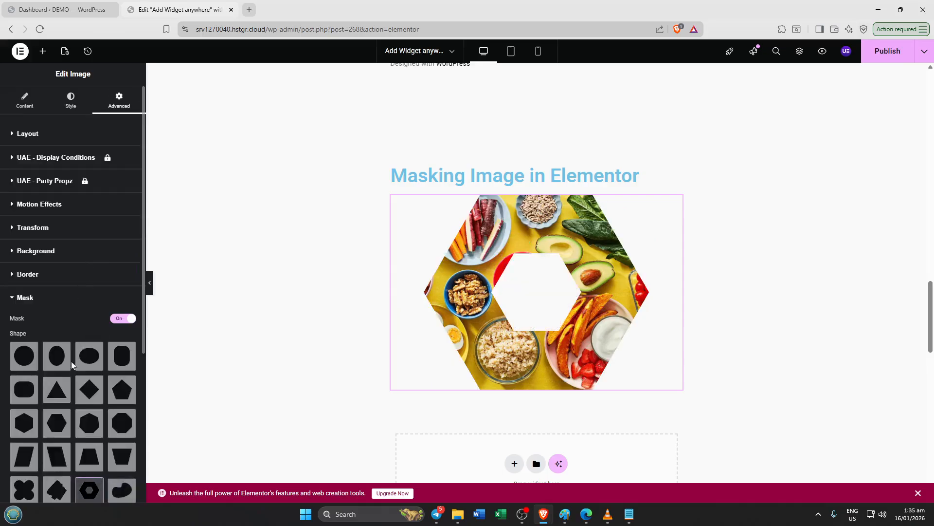
scroll(73, 363, down, 2)
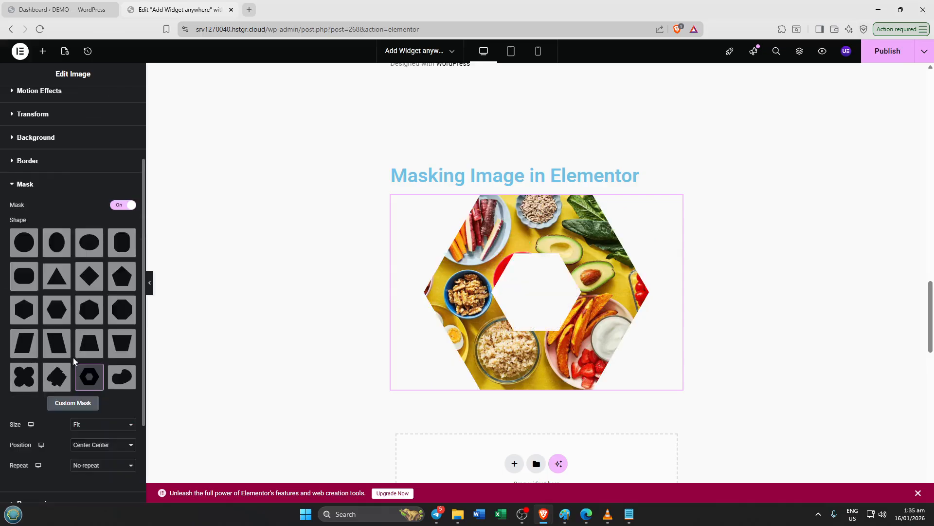
click(55, 379)
scroll(55, 386, down, 2)
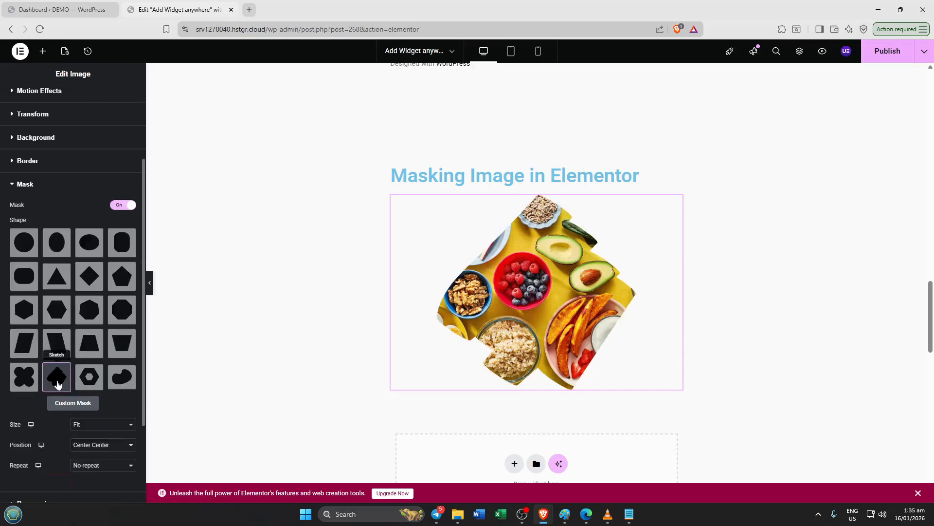
click(30, 382)
scroll(29, 382, up, 2)
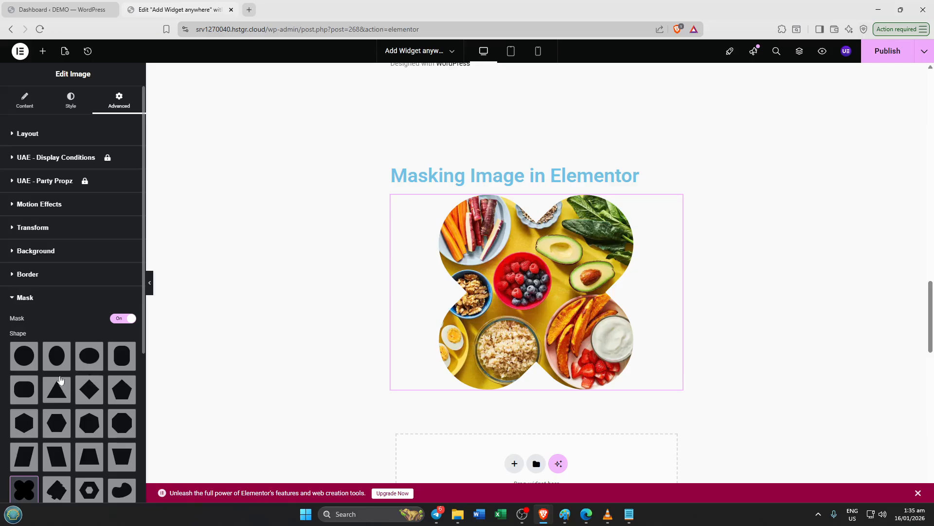
Try the Pentagon, Pill vertical and diamond mask shapes on the food image, and settle on the octagon
click(122, 389)
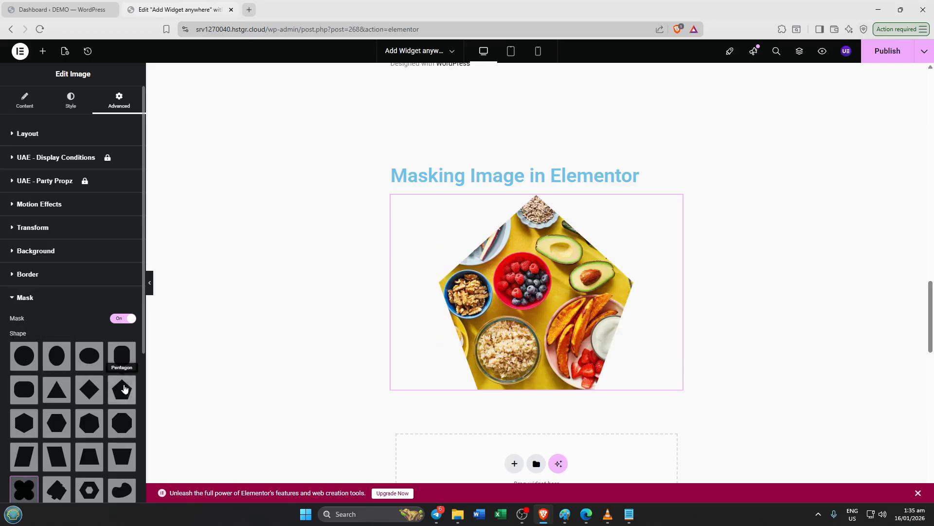
click(122, 357)
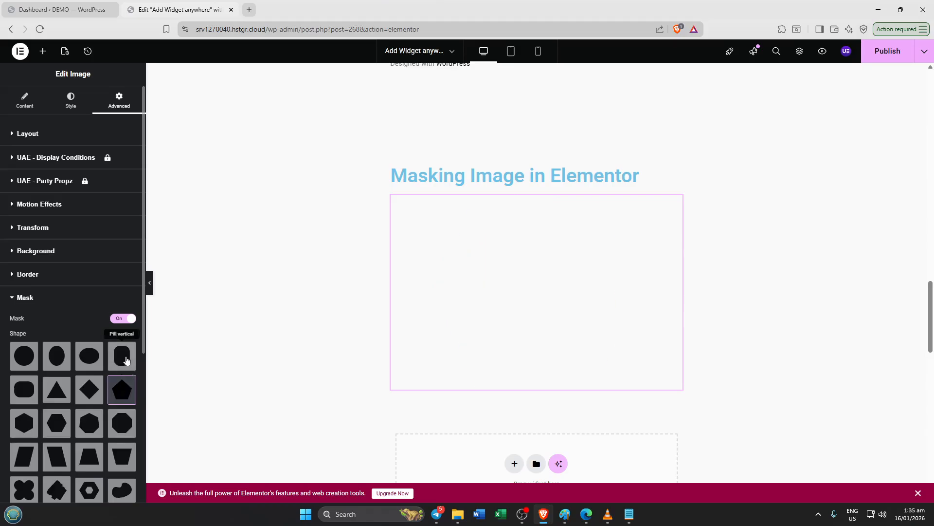
click(91, 388)
scroll(106, 404, down, 5)
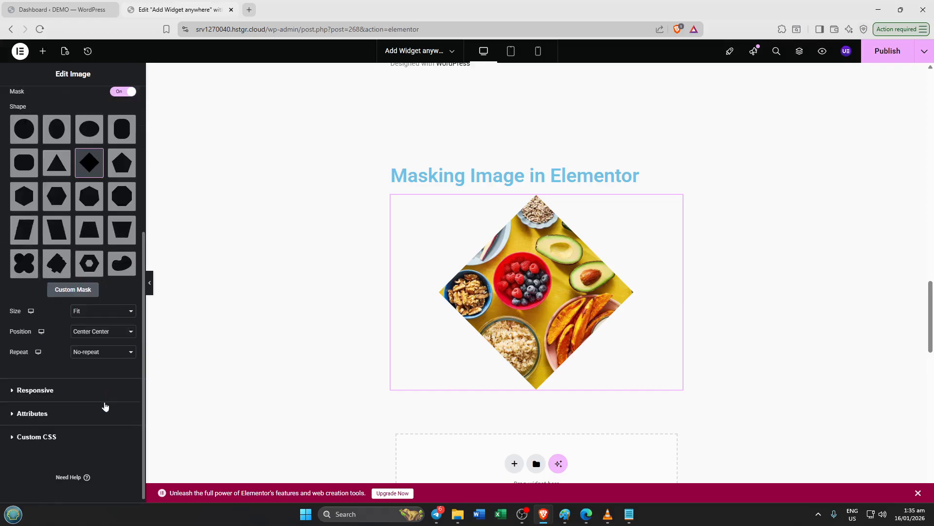
click(122, 209)
scroll(122, 219, up, 5)
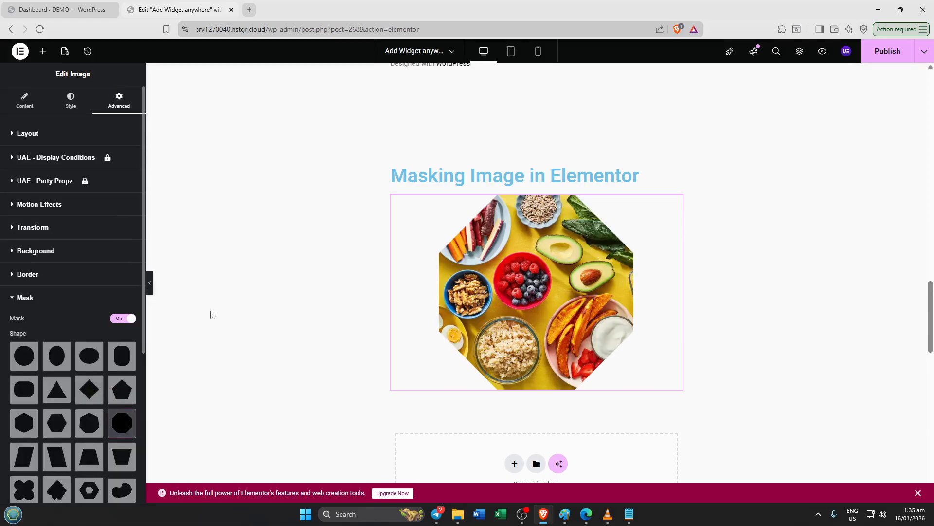